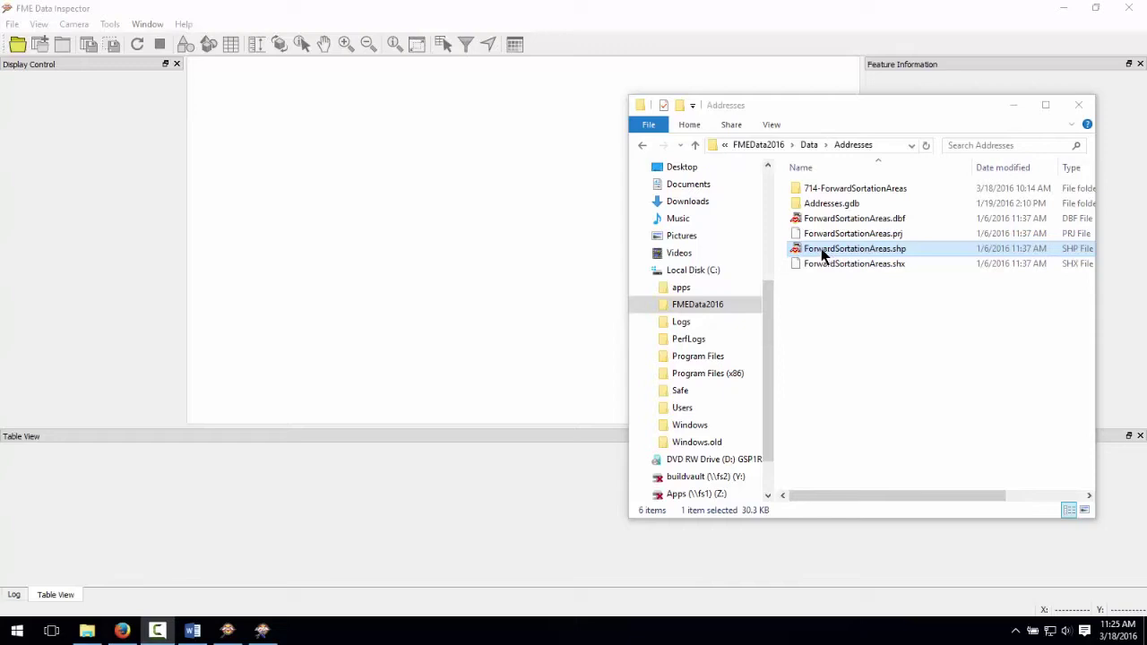
# Step: Drag ForwardSortationAreas.shp from the Addresses folder into the empty Data Inspector viewer
pyautogui.moveTo(827, 255); pyautogui.dragTo(491, 206)
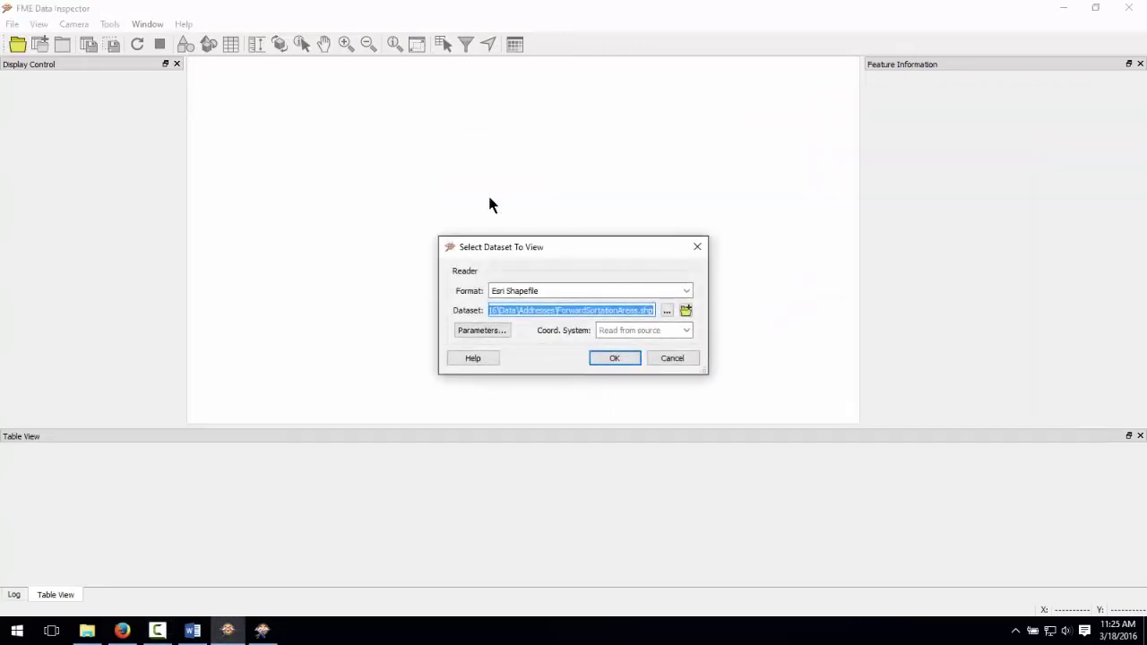
# Step: View the ForwardSortationAreas.shp dataset and sort its table by CFSAUID
pyautogui.click(607, 360)
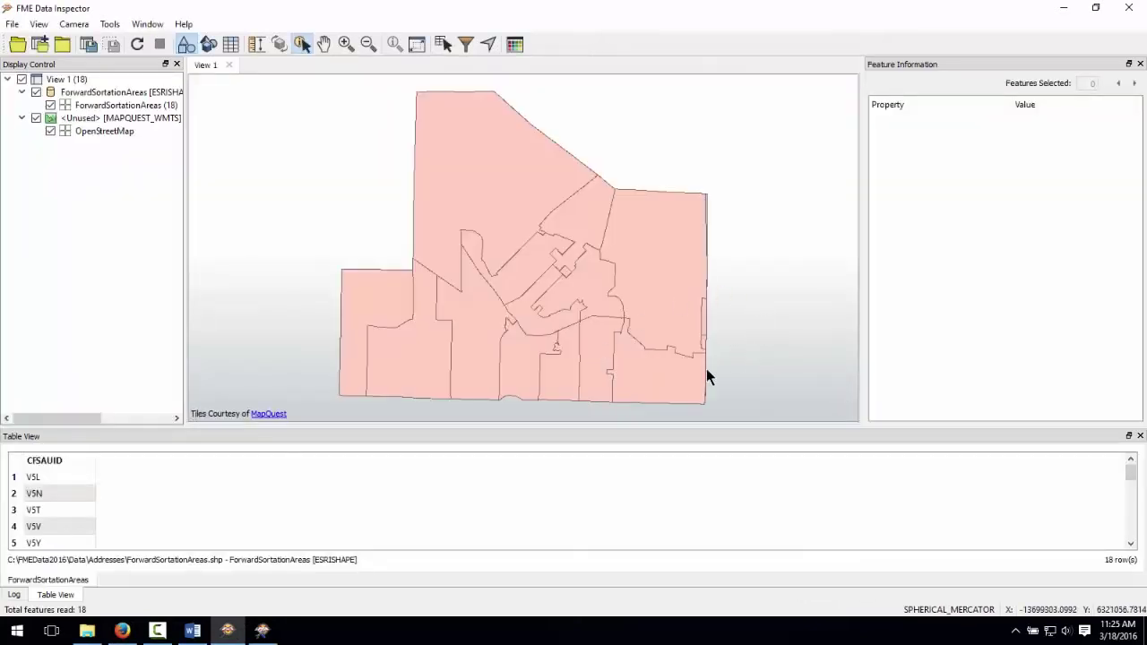
pyautogui.click(60, 461)
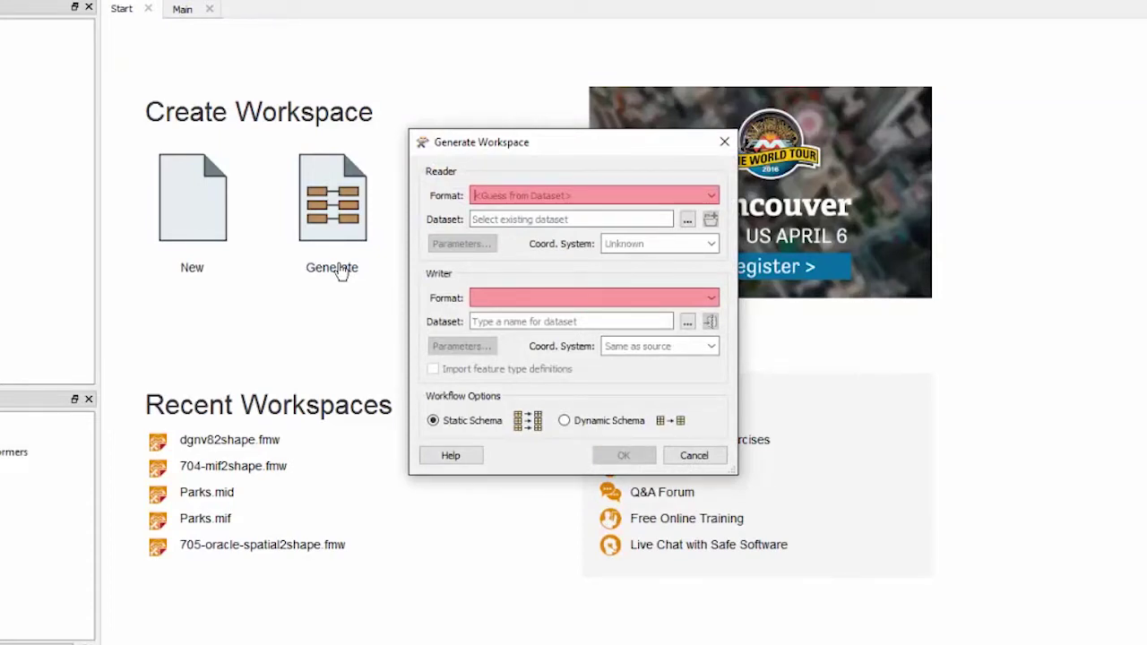
# Step: Set the reader to Esri Shapefile with dataset FMEData2016\Data\Addresses\ForwardSortationAreas.shp
pyautogui.write('esri s')
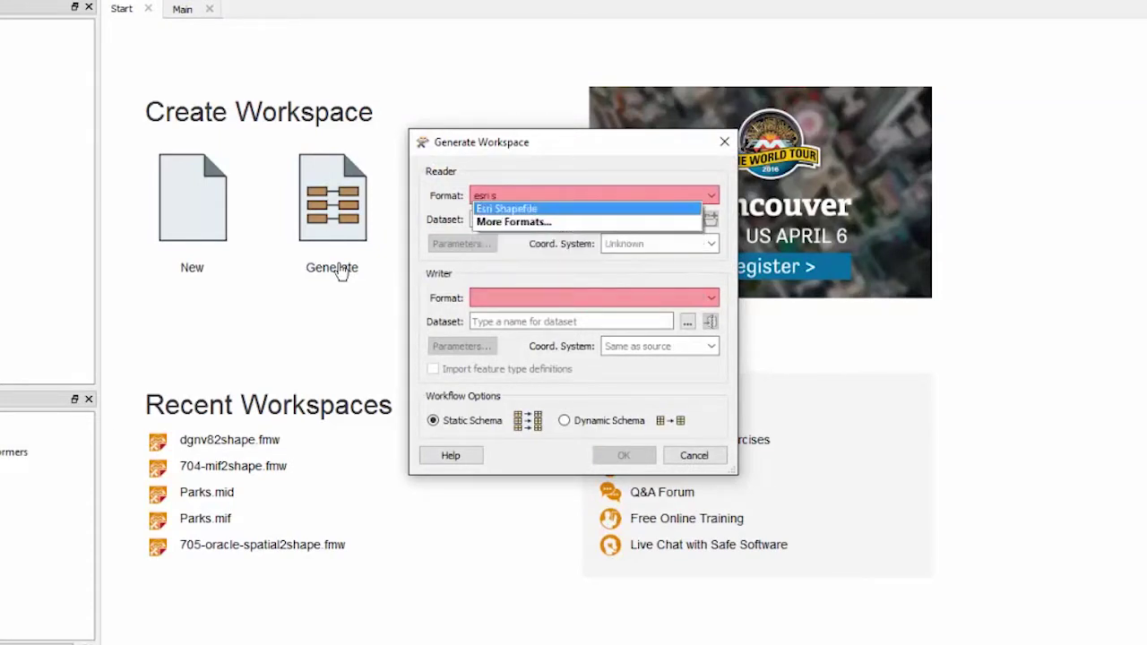
pyautogui.write('hape')
pyautogui.click(517, 208)
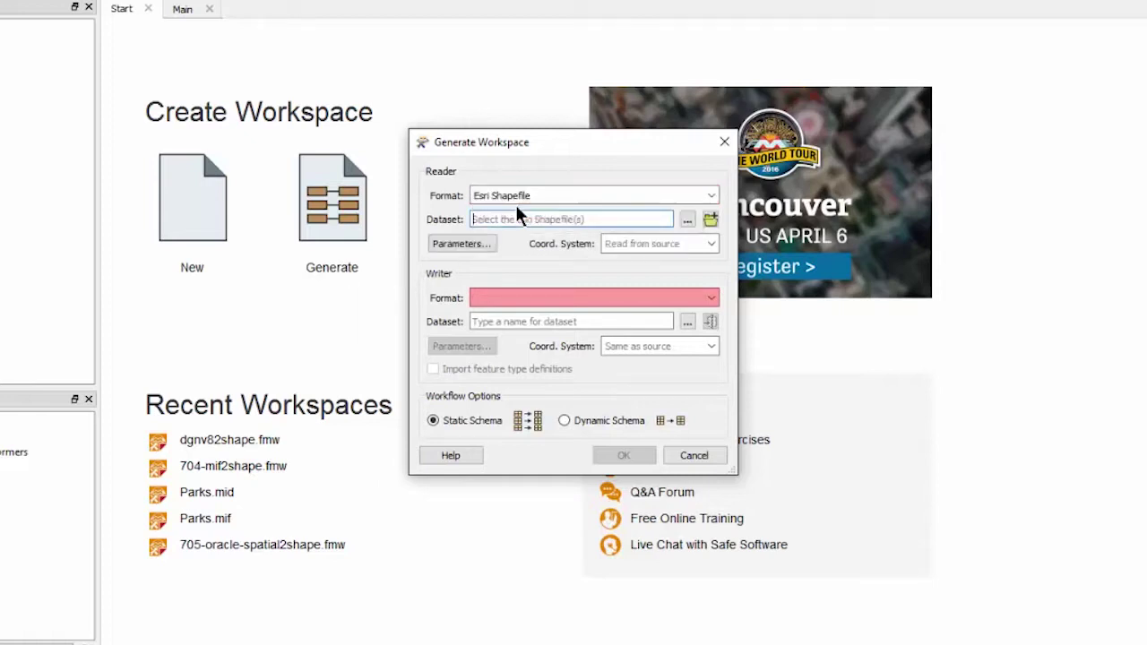
pyautogui.click(688, 220)
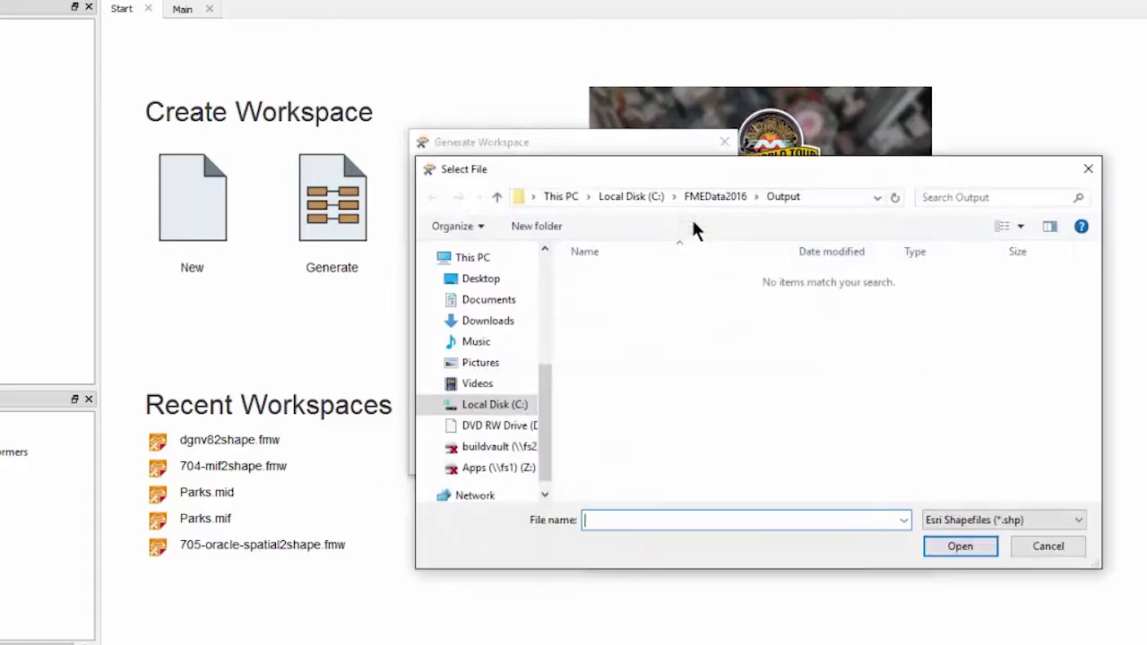
pyautogui.click(715, 197)
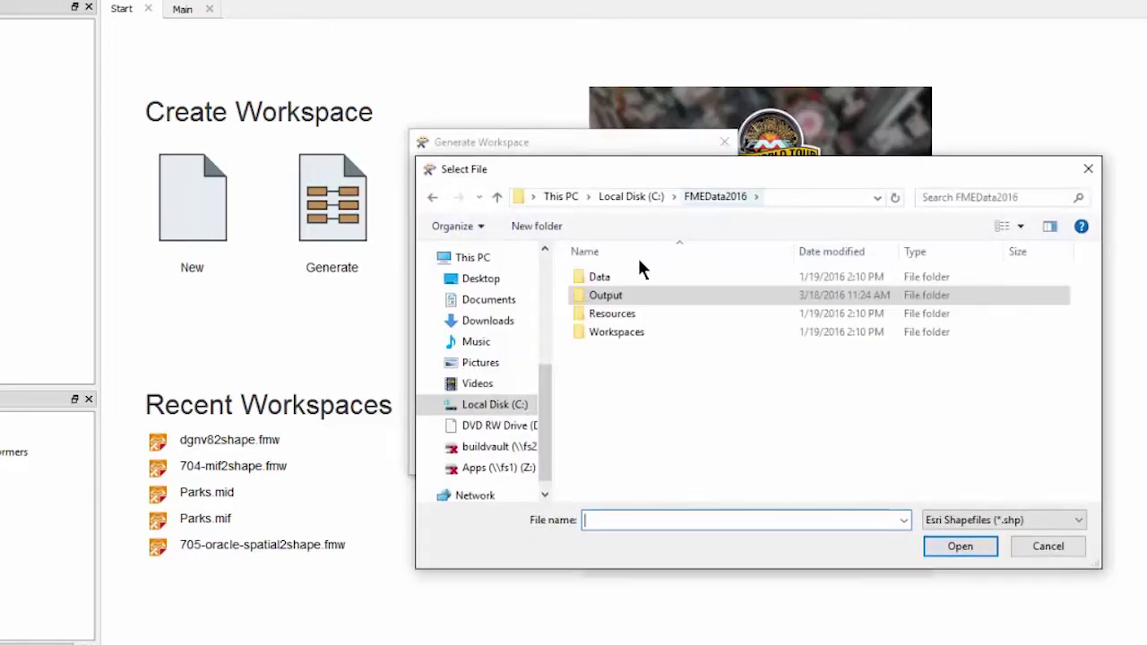
pyautogui.doubleClick(613, 276)
pyautogui.doubleClick(614, 279)
pyautogui.click(631, 313)
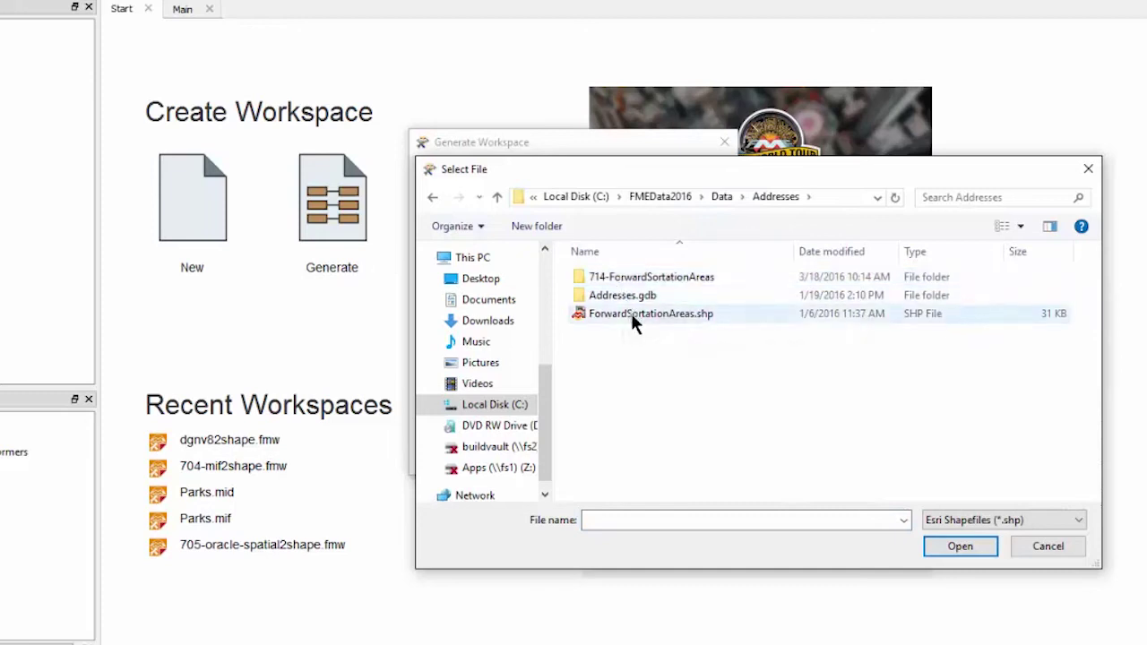
pyautogui.click(952, 549)
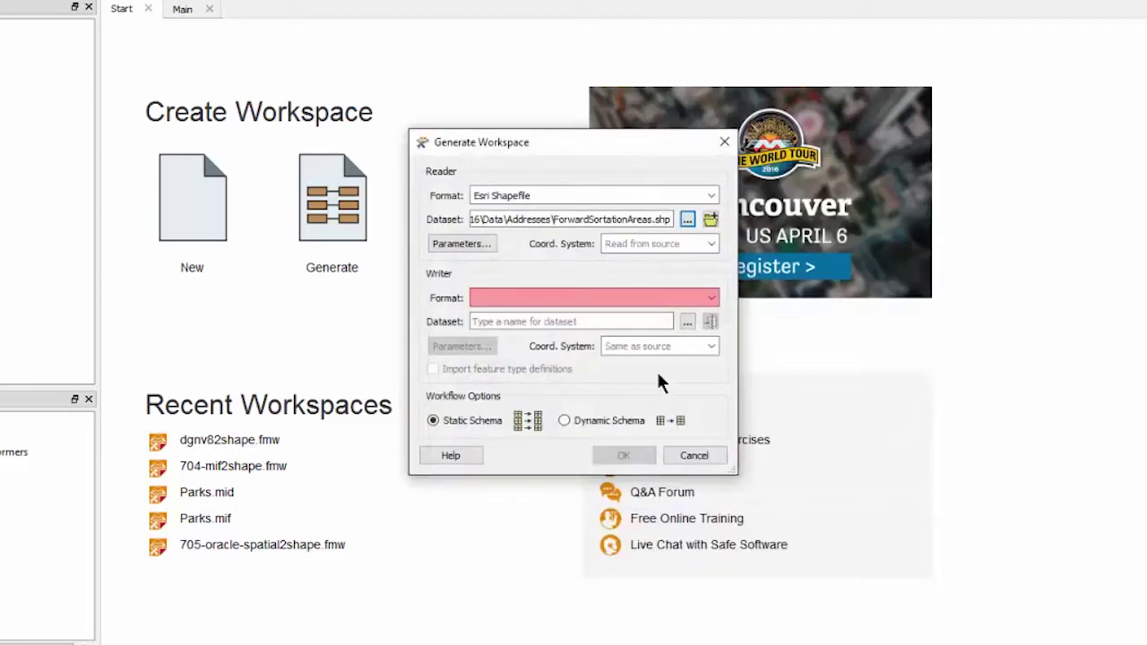
pyautogui.click(575, 297)
# Step: Set the writer to Google KML at FMEData2016\Output\Vancouver.kml and generate the workspace
pyautogui.write('goo')
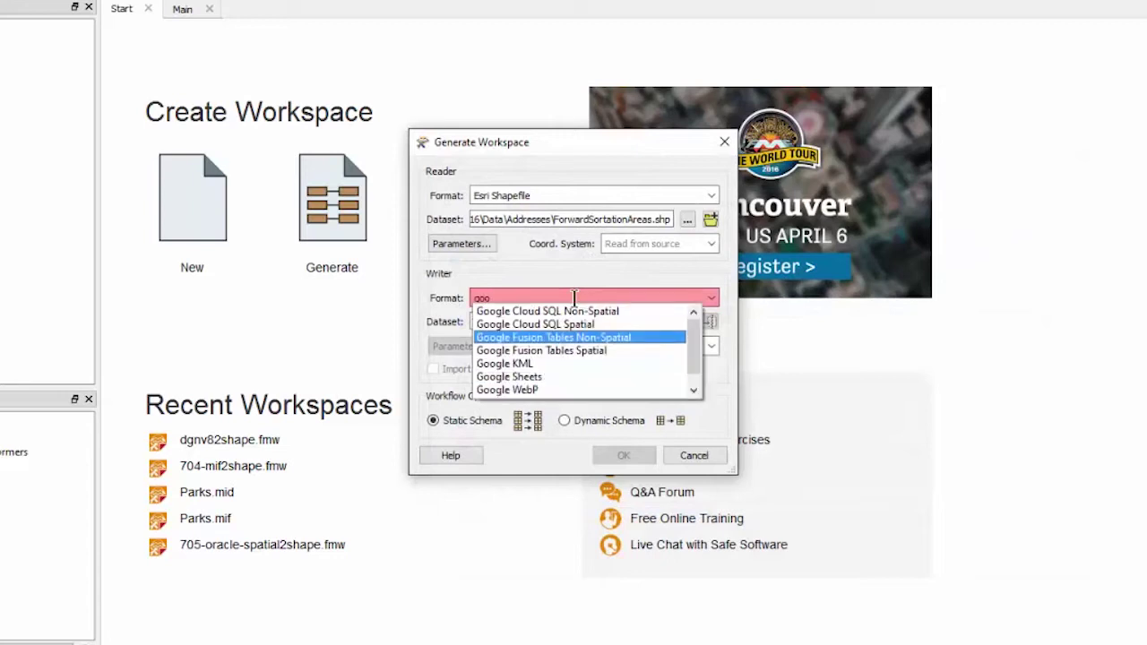
pyautogui.write('gle kml')
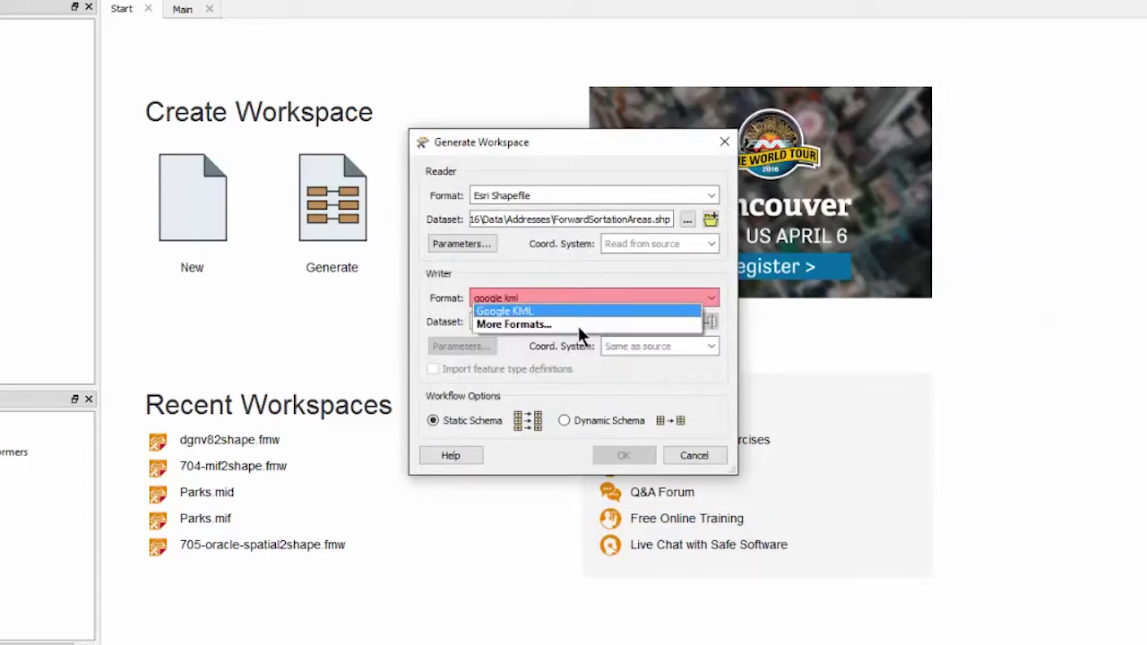
pyautogui.click(562, 311)
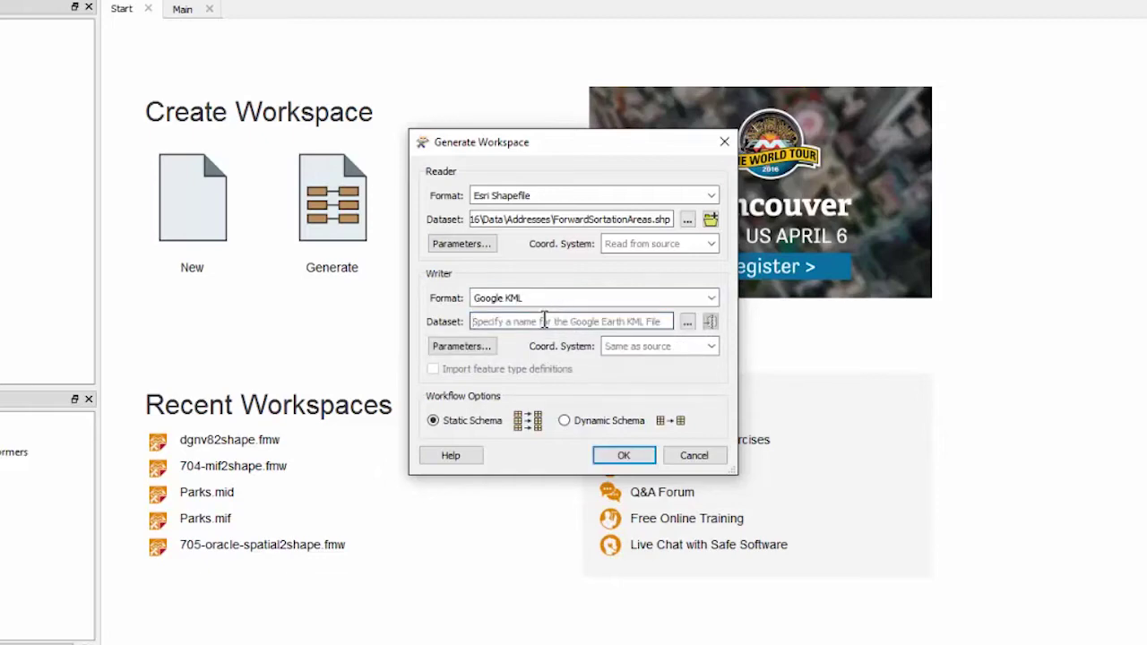
pyautogui.click(691, 322)
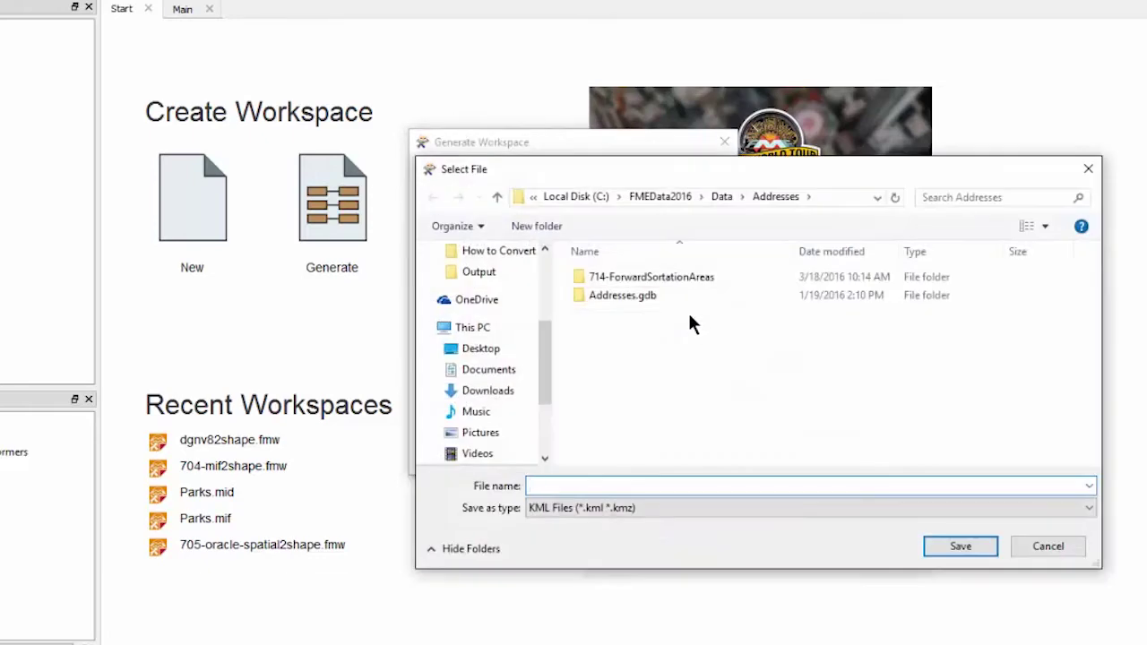
pyautogui.click(661, 195)
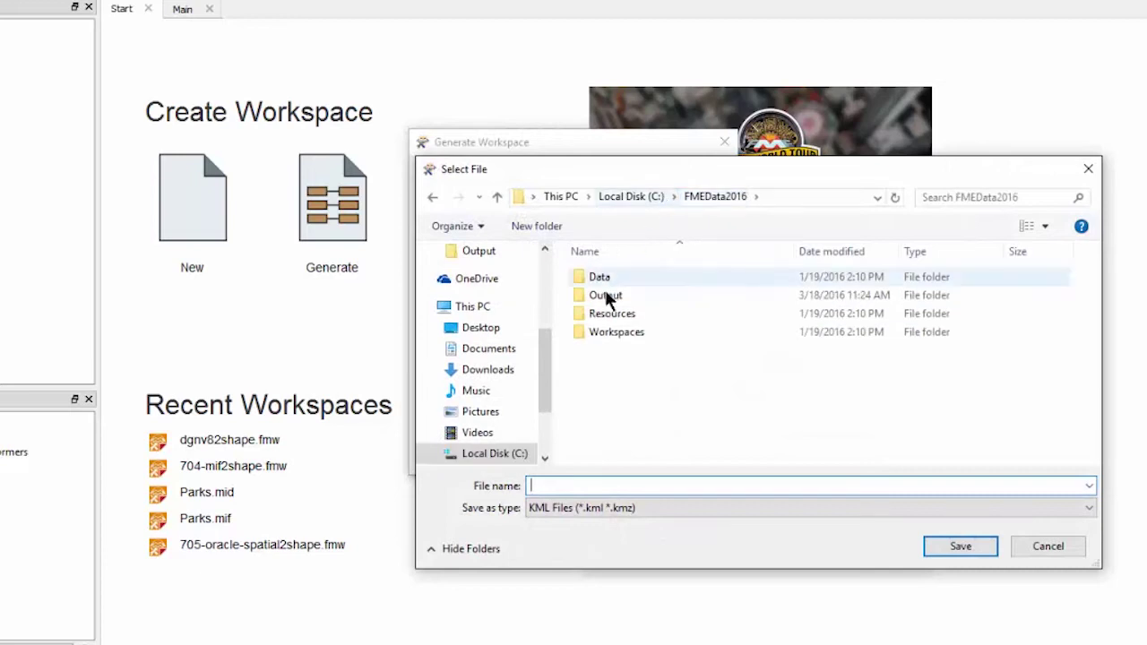
pyautogui.doubleClick(595, 295)
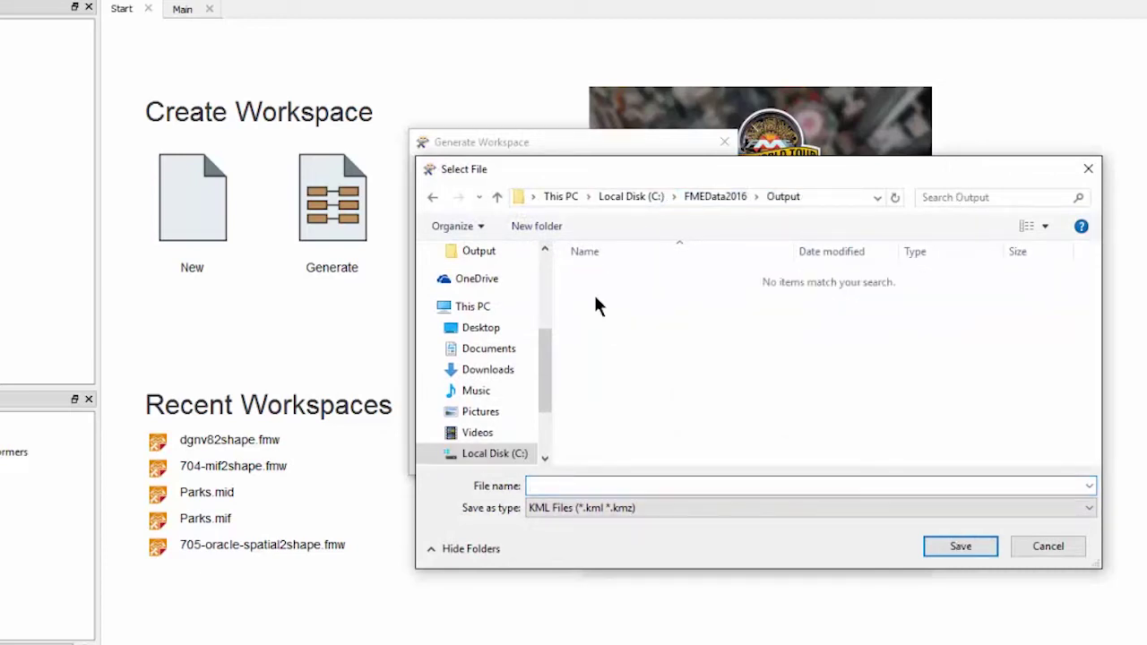
pyautogui.click(562, 486)
pyautogui.write('Vancouver.kml')
pyautogui.click(955, 549)
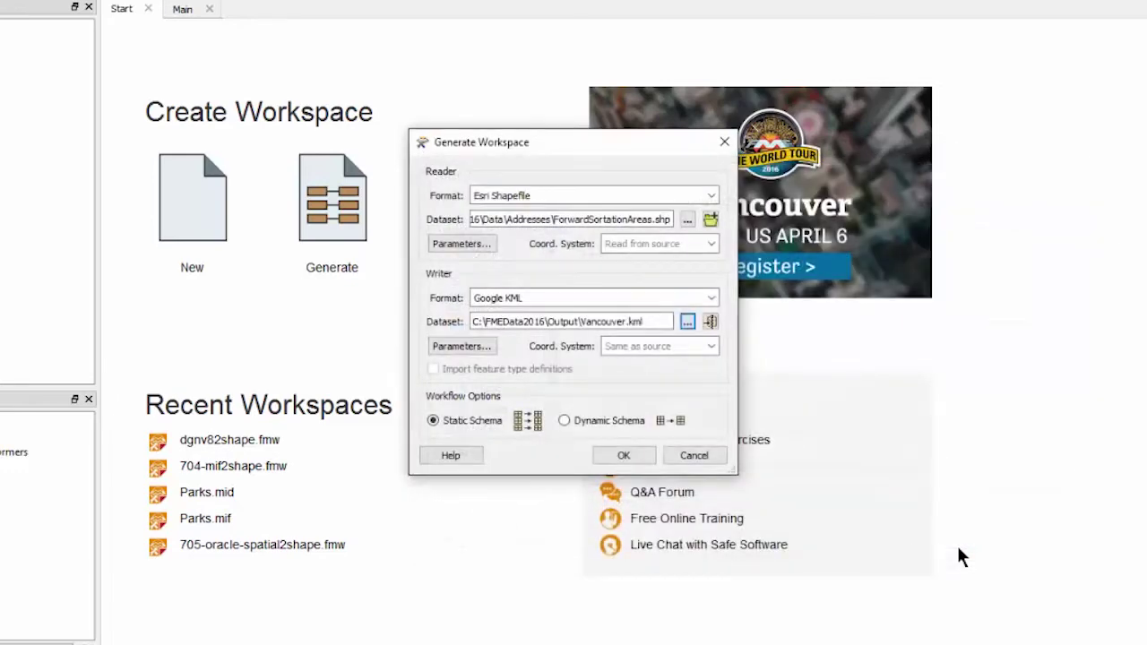
pyautogui.click(615, 457)
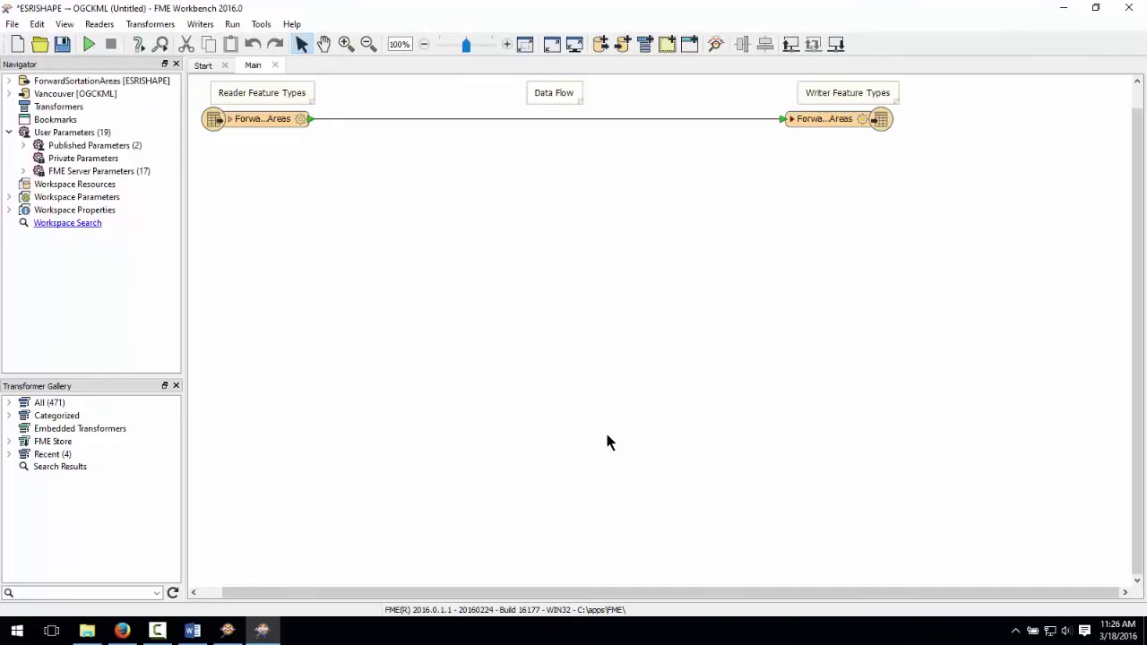
# Step: Insert a KMLPropertySetter on the reader–writer connection, naming features by the CFSAUID attribute
pyautogui.click(500, 117)
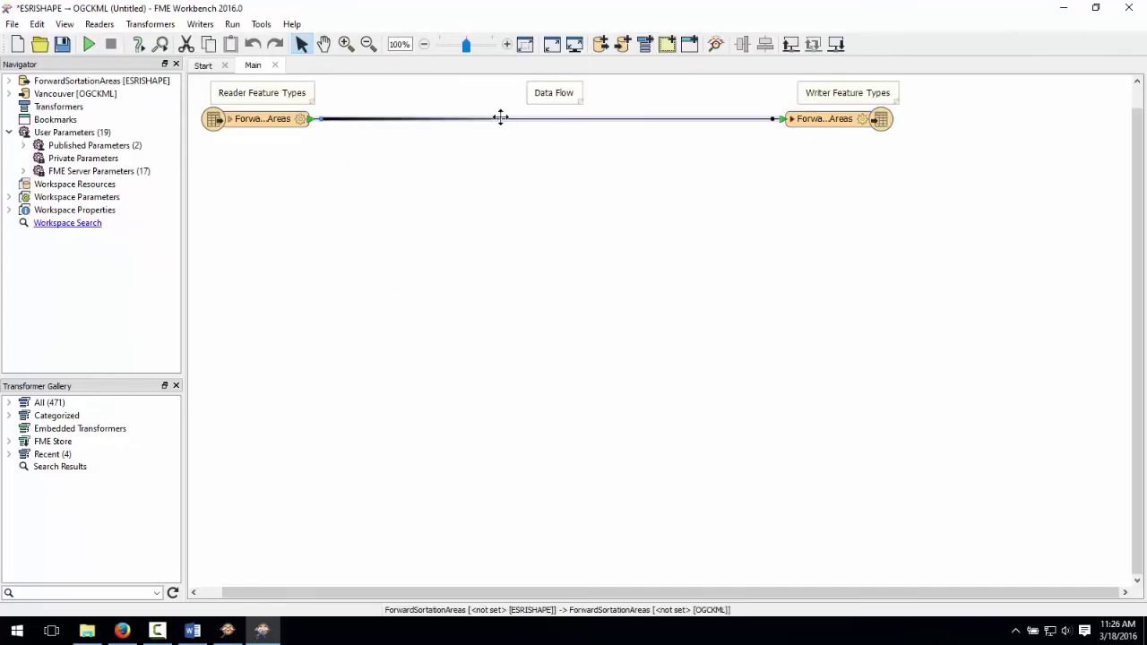
pyautogui.write('kml')
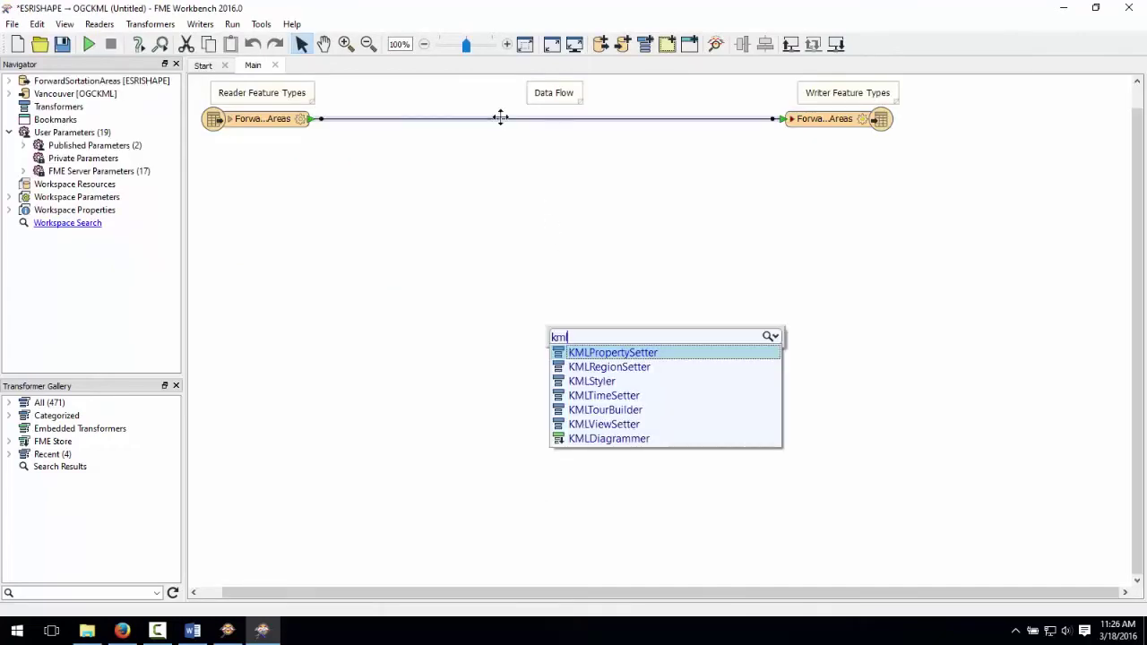
pyautogui.write('propertyset')
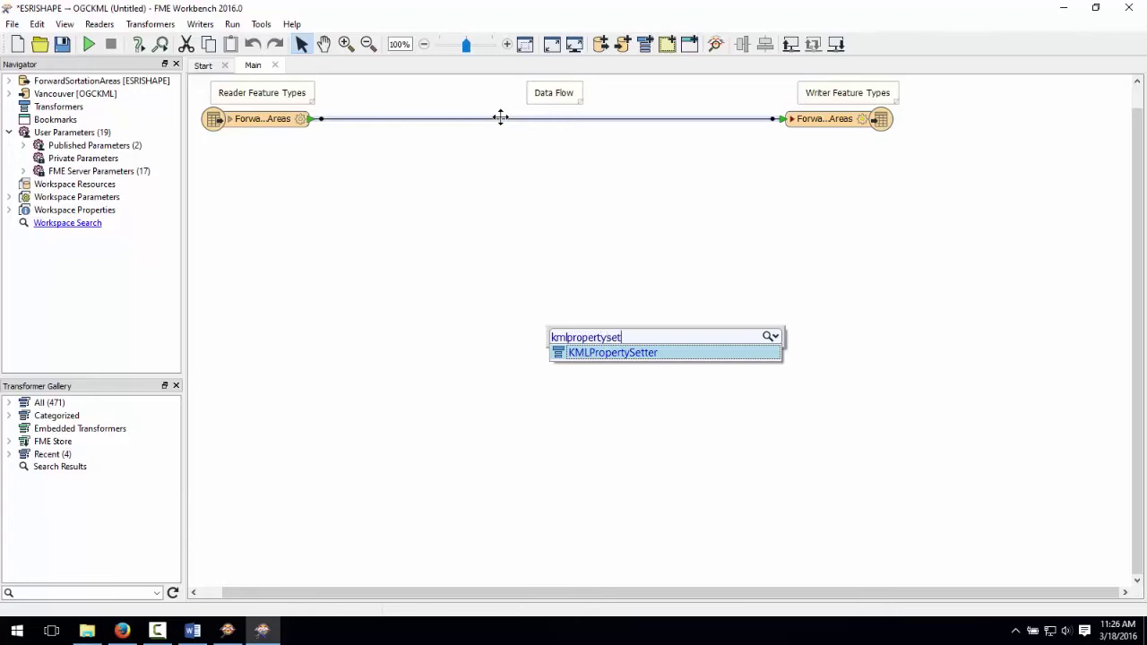
pyautogui.write('ter')
pyautogui.click(645, 355)
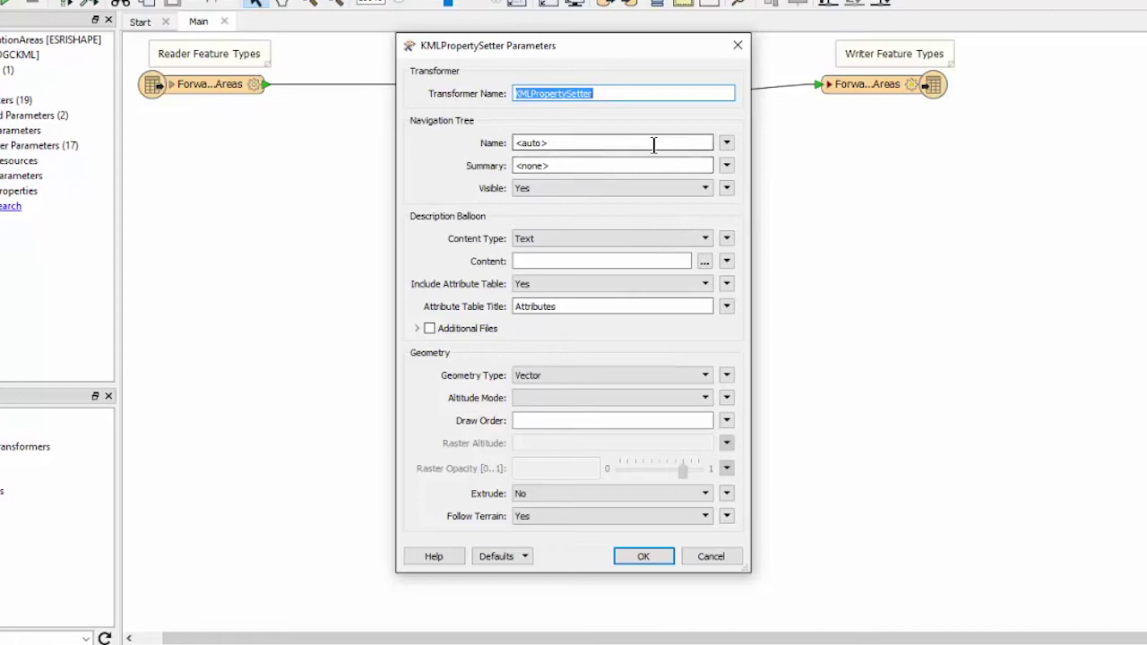
pyautogui.click(727, 145)
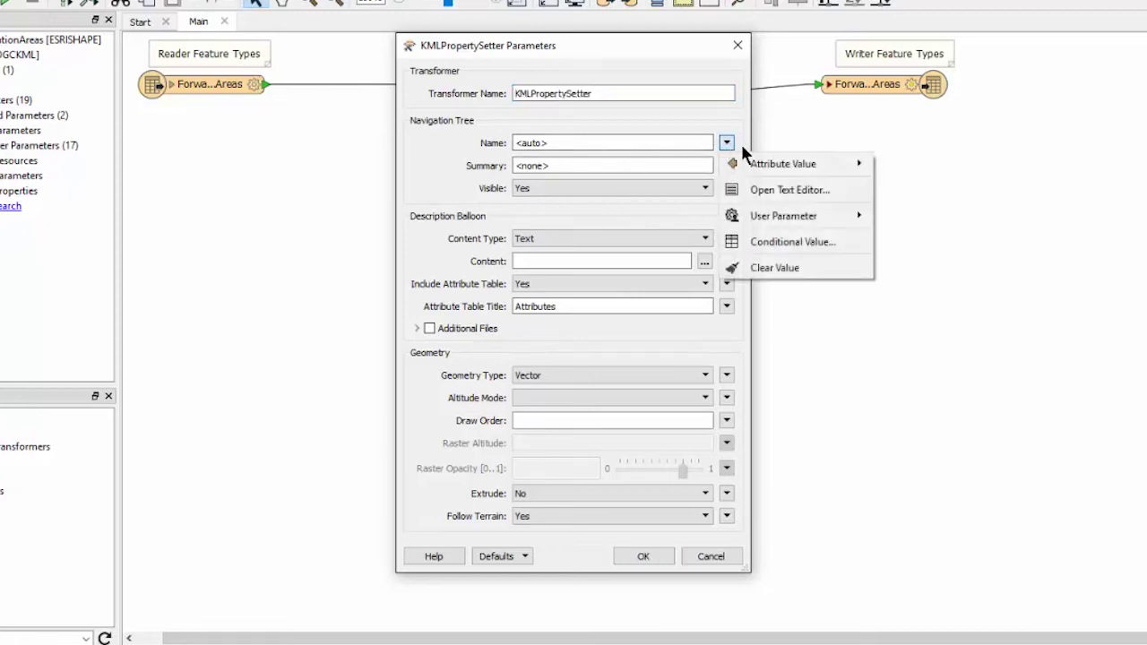
pyautogui.moveTo(818, 162)
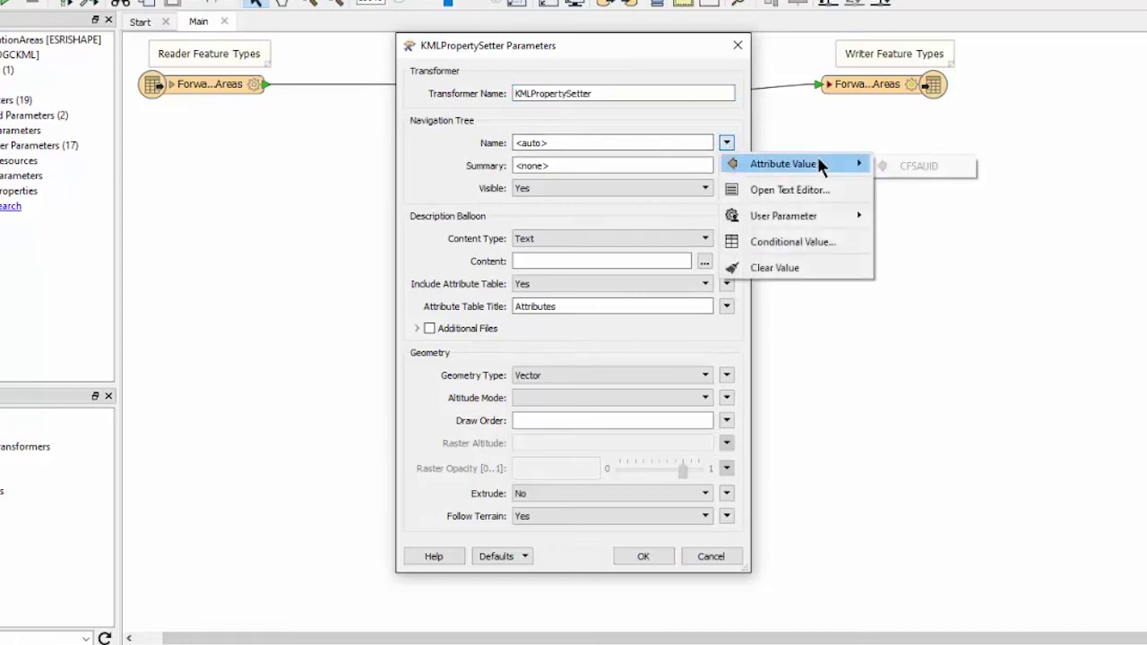
pyautogui.click(912, 171)
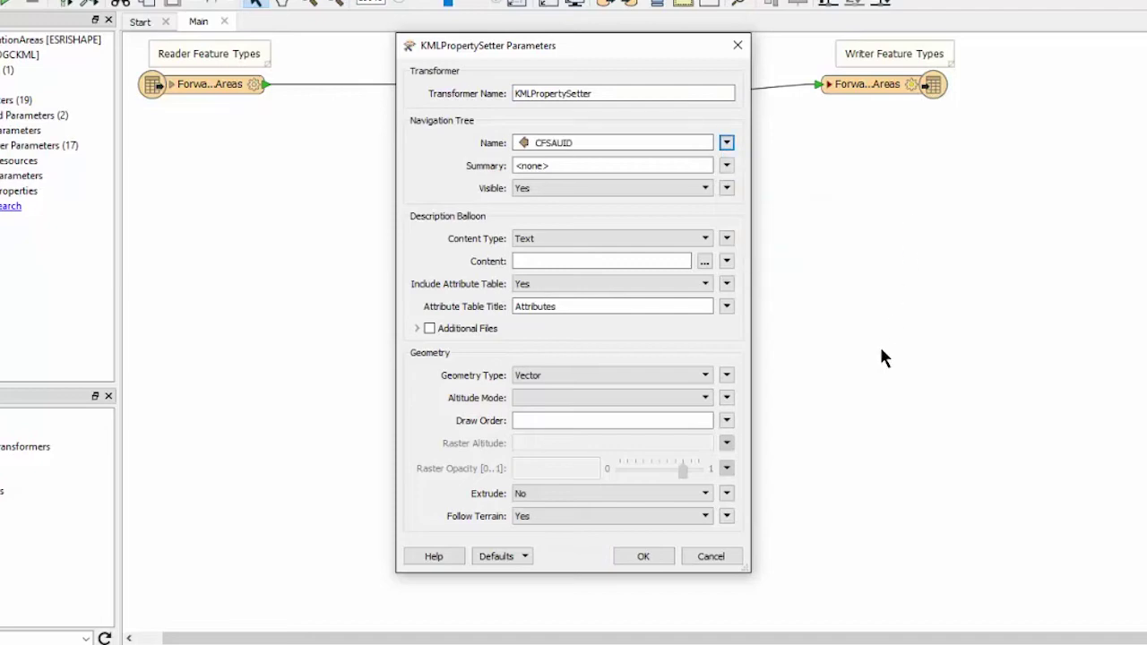
pyautogui.click(645, 554)
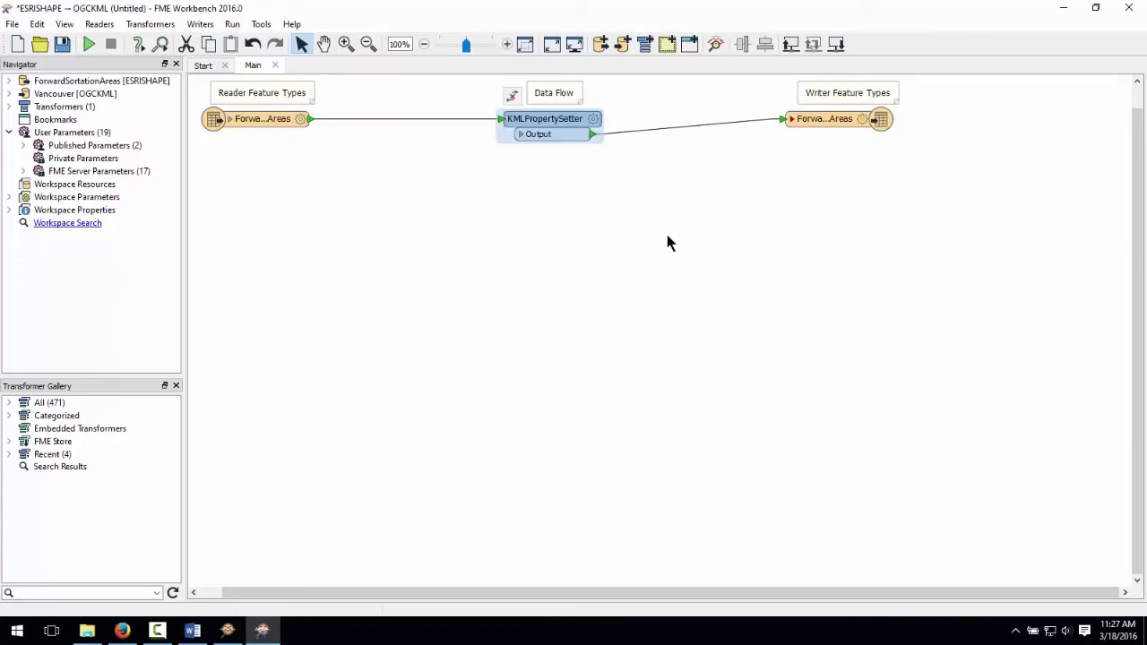
# Step: Insert a KMLStyler on the connection between the KMLPropertySetter and the KML writer
pyautogui.click(676, 131)
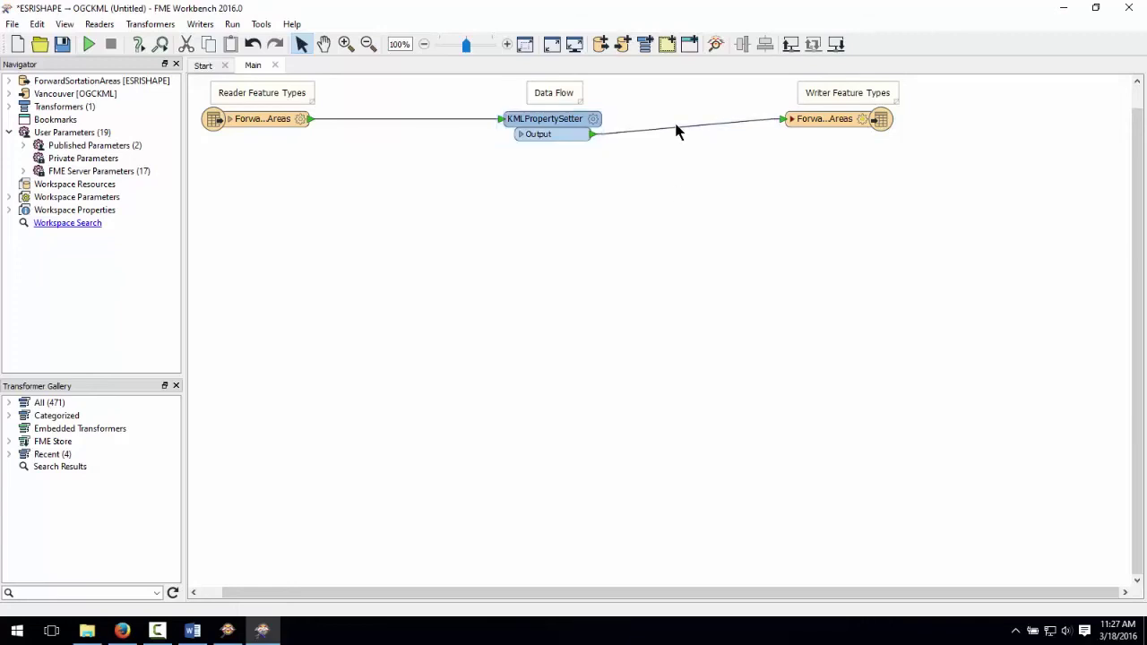
pyautogui.click(677, 130)
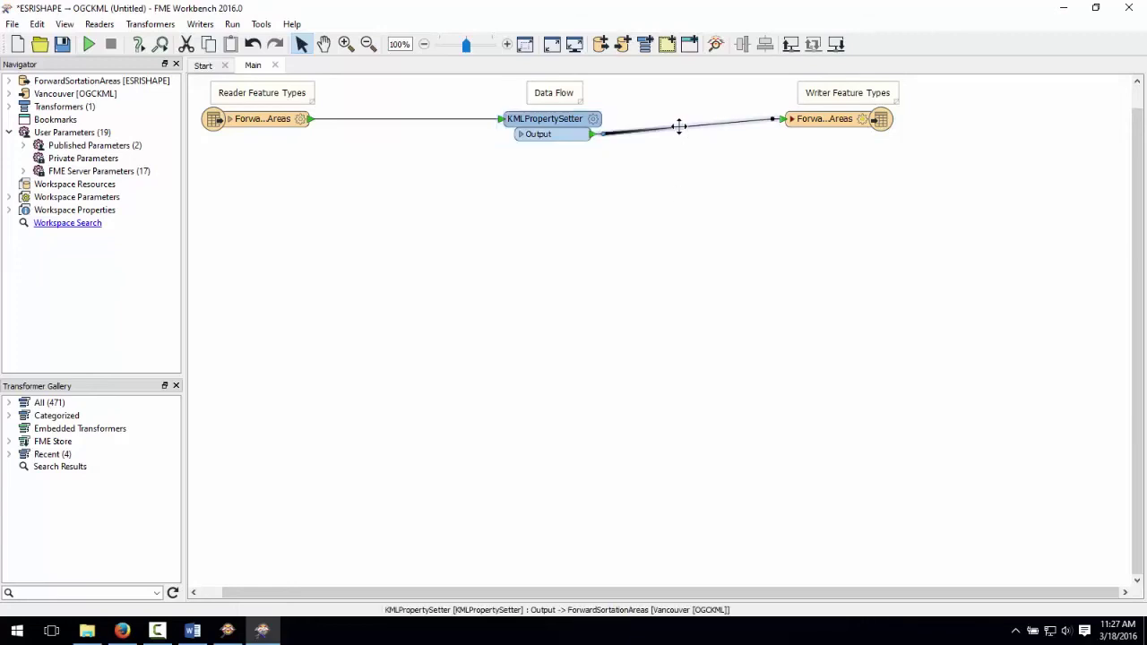
pyautogui.write('km')
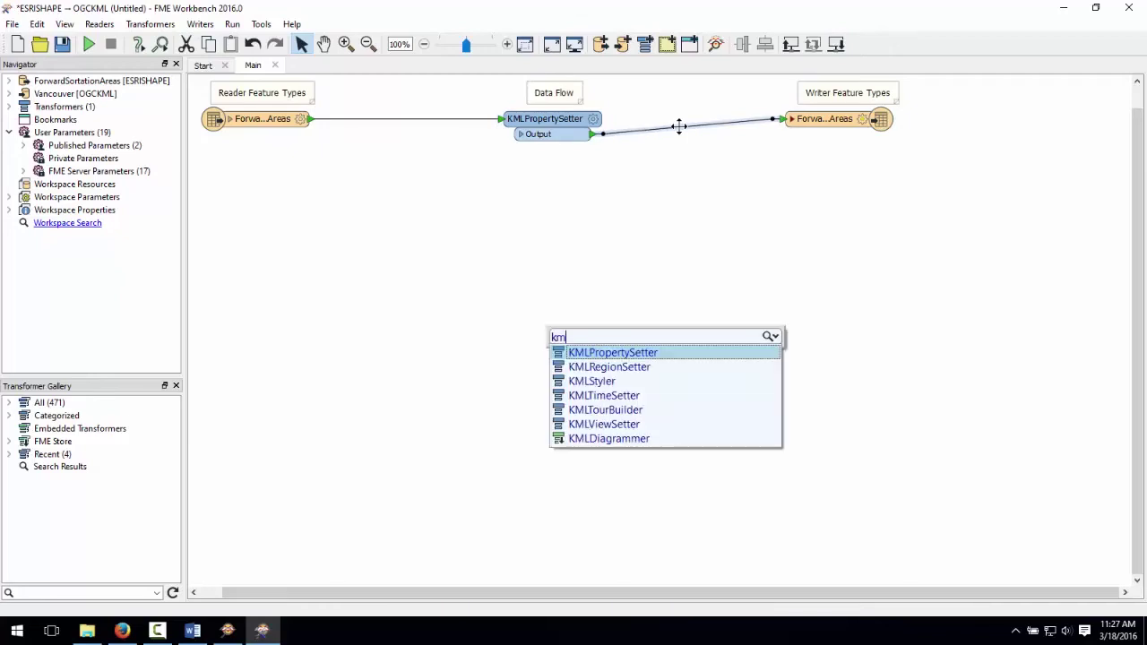
pyautogui.write('lstyler')
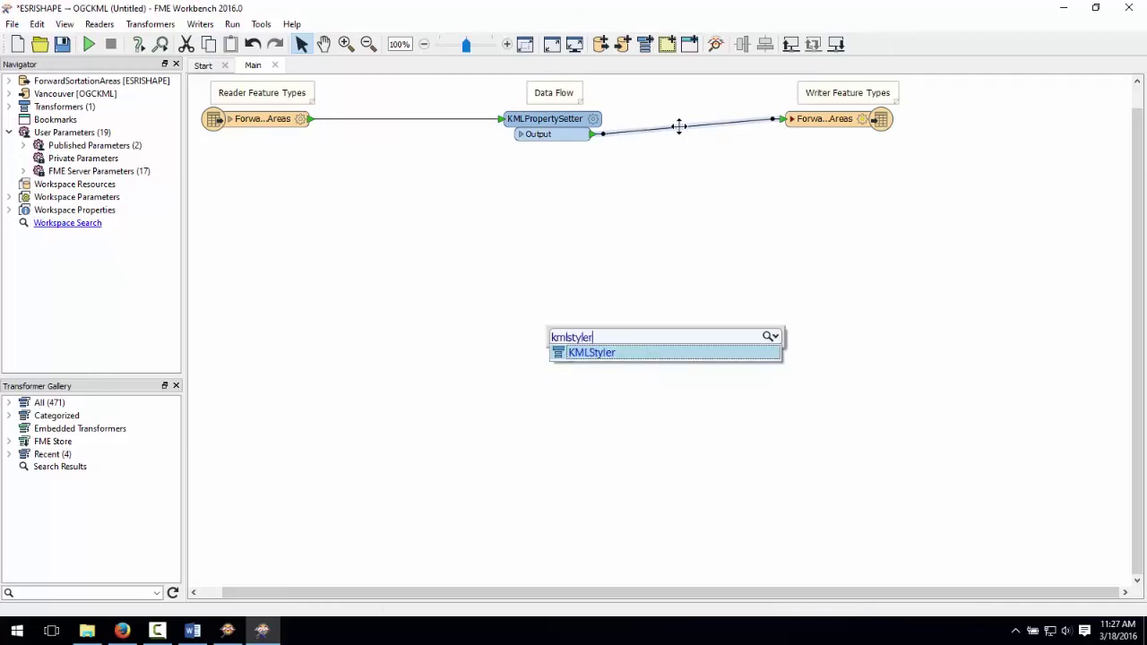
pyautogui.click(608, 354)
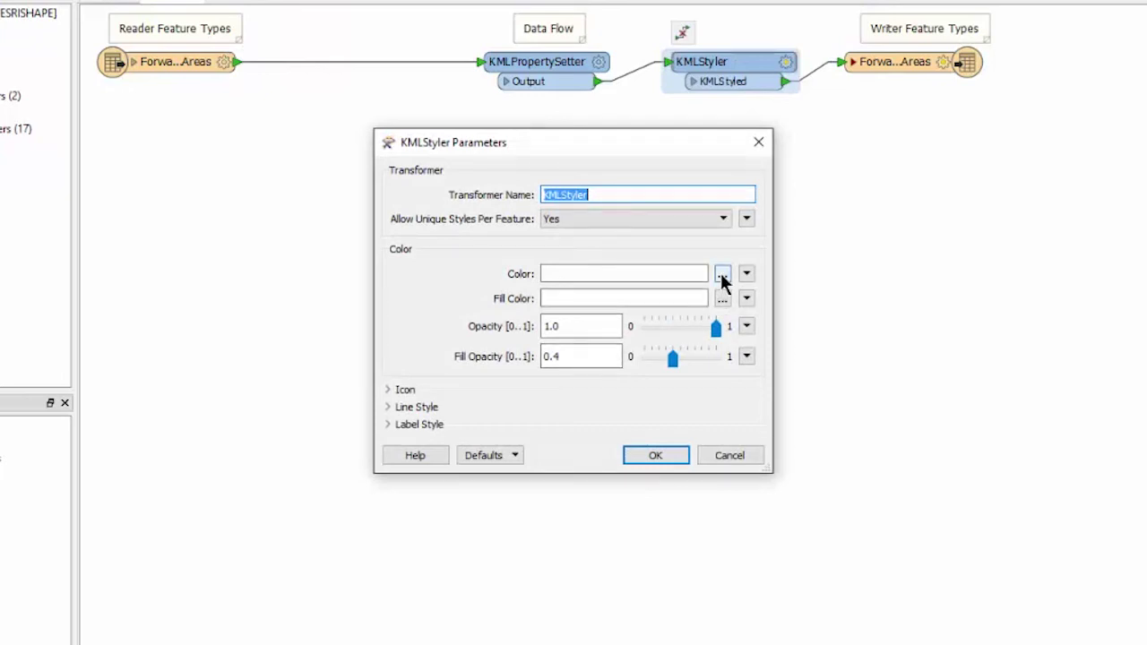
# Step: Give the KMLStyler a red outline colour and a yellow fill colour
pyautogui.click(691, 286)
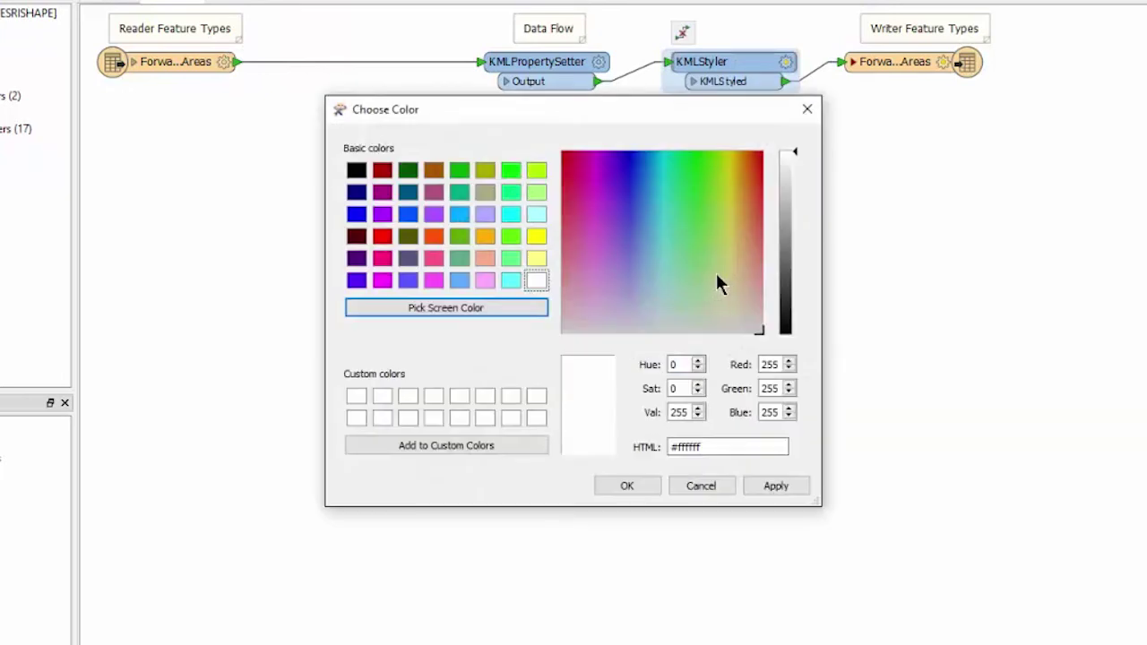
pyautogui.click(383, 236)
pyautogui.click(627, 485)
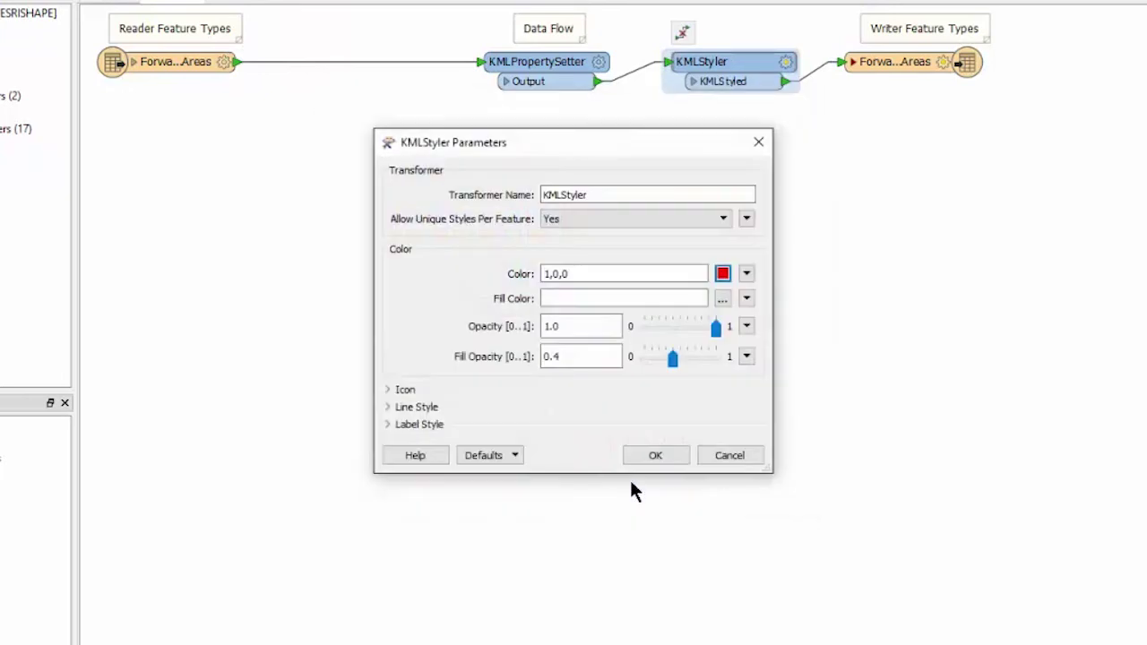
pyautogui.click(723, 300)
pyautogui.click(536, 238)
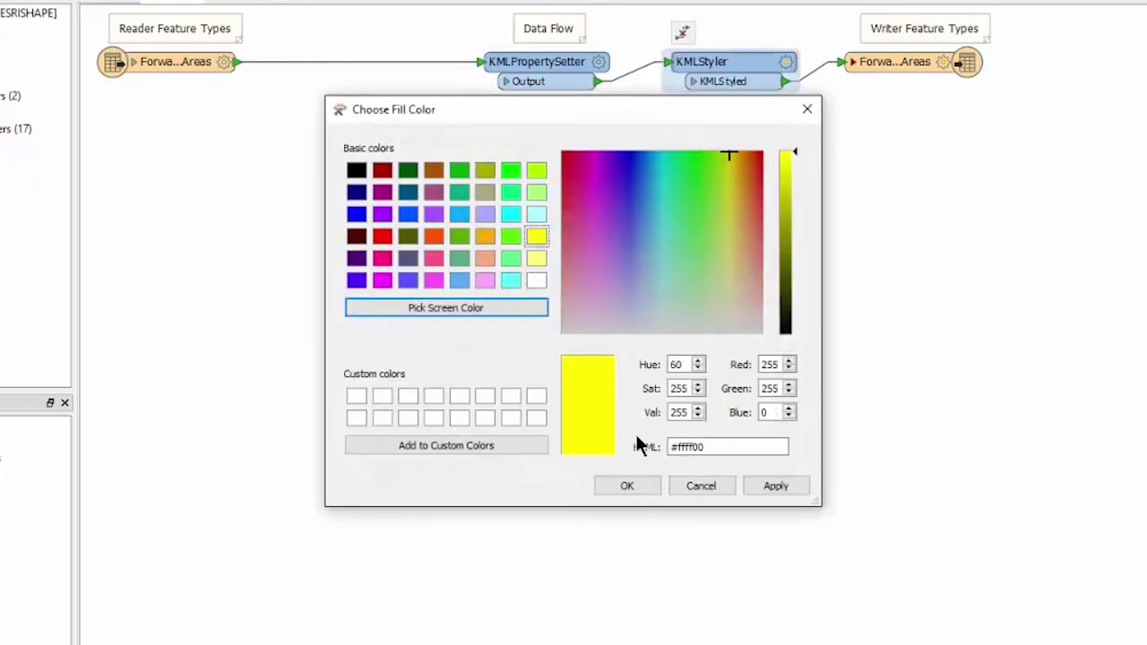
pyautogui.click(628, 486)
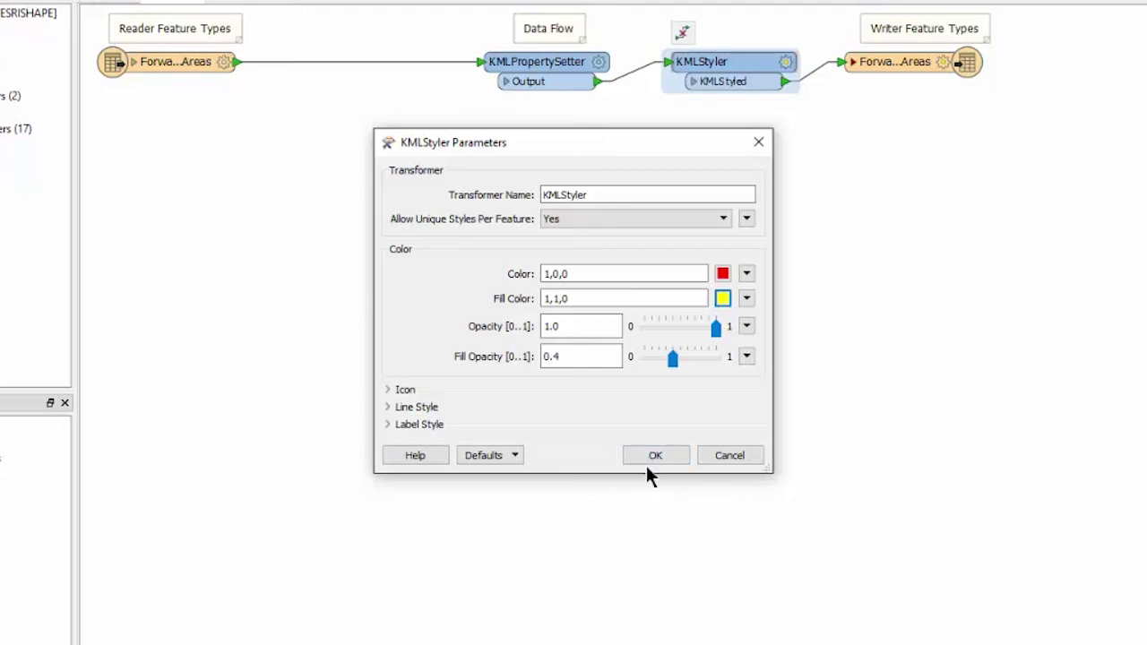
pyautogui.click(649, 461)
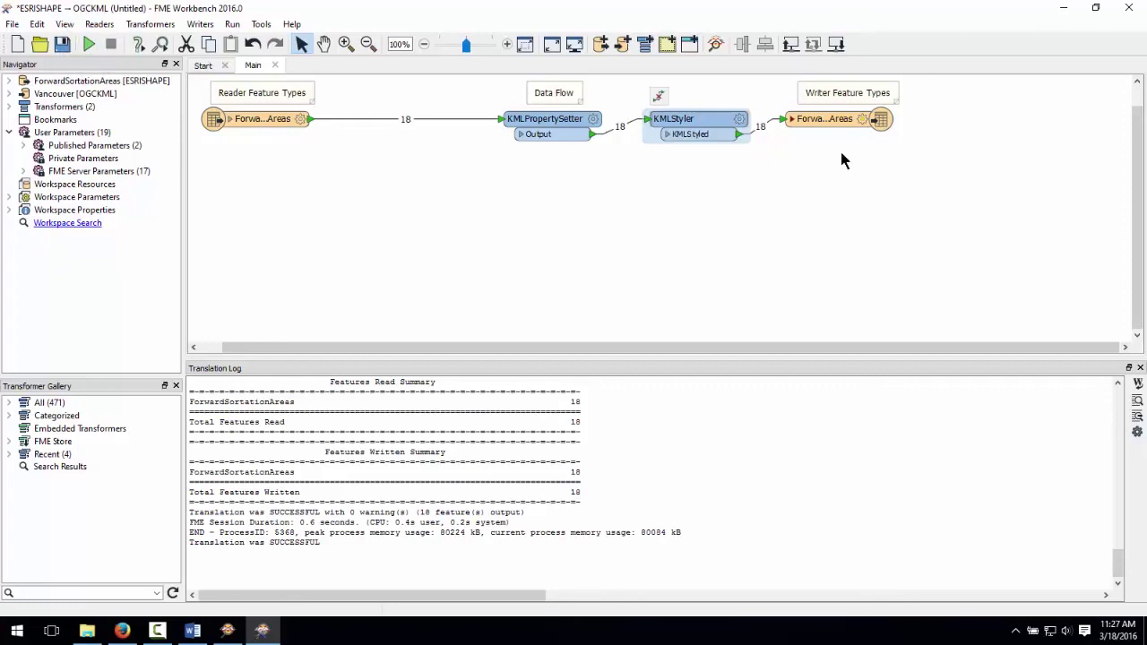
# Step: Open the KML writer's containing folder and open Vancouver.kml in Google Earth
pyautogui.click(828, 119)
pyautogui.rightClick(827, 119)
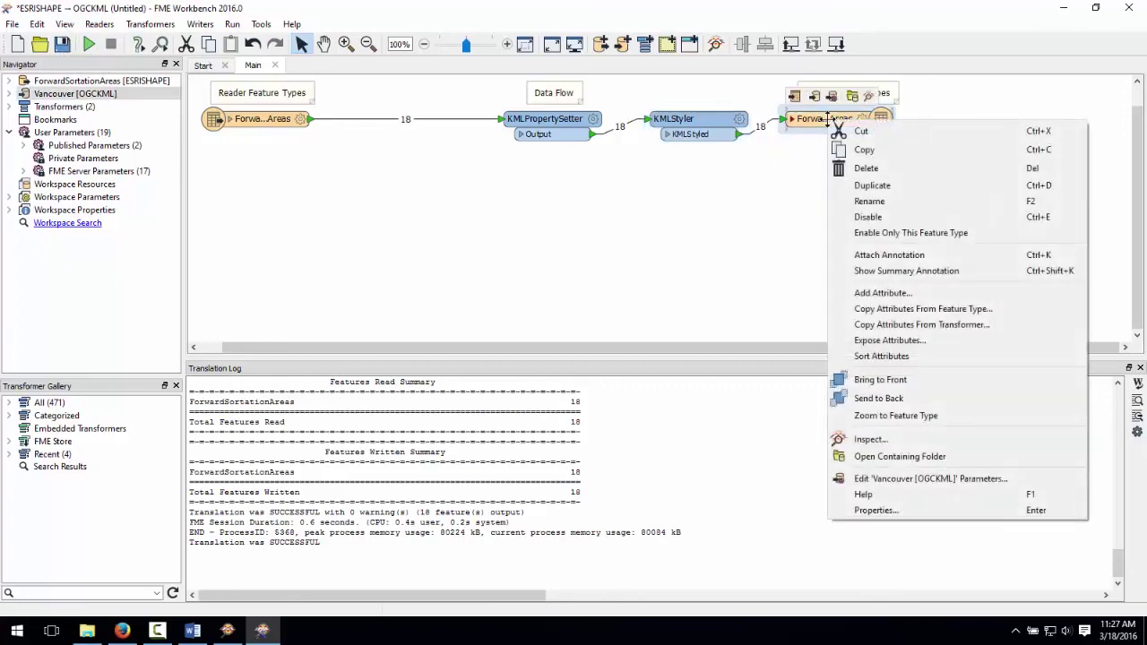
pyautogui.click(896, 456)
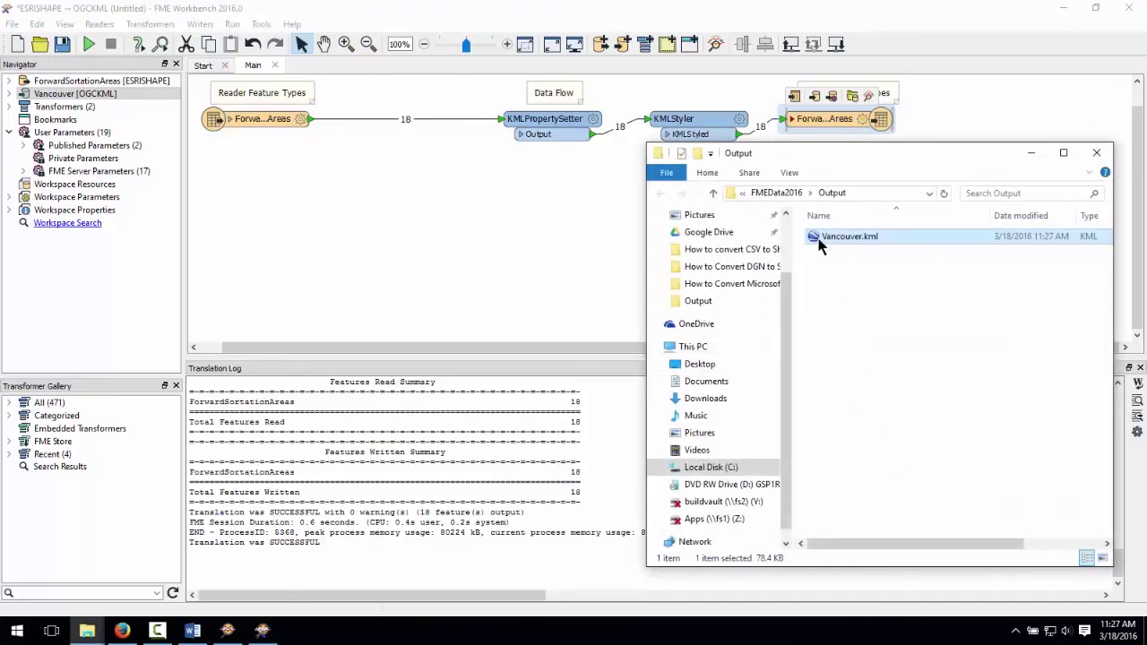
pyautogui.doubleClick(816, 237)
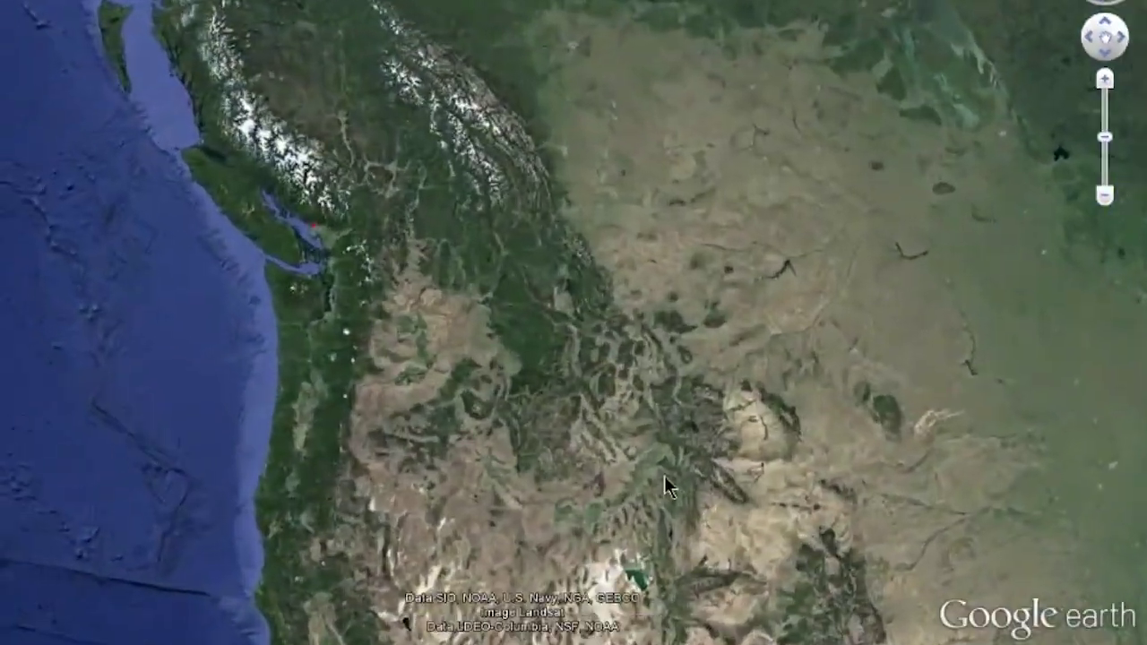